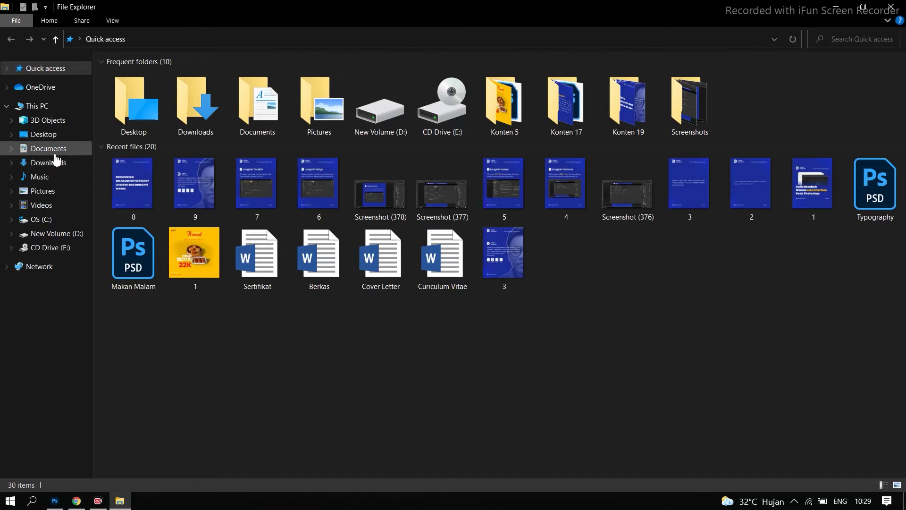
Place the cupid image Daco_1674513 from the Downloads folder into the blank document and scale it down slightly around its centre.
left_click(83, 163)
left_click_drag(159, 130, 54, 502)
left_click(54, 500)
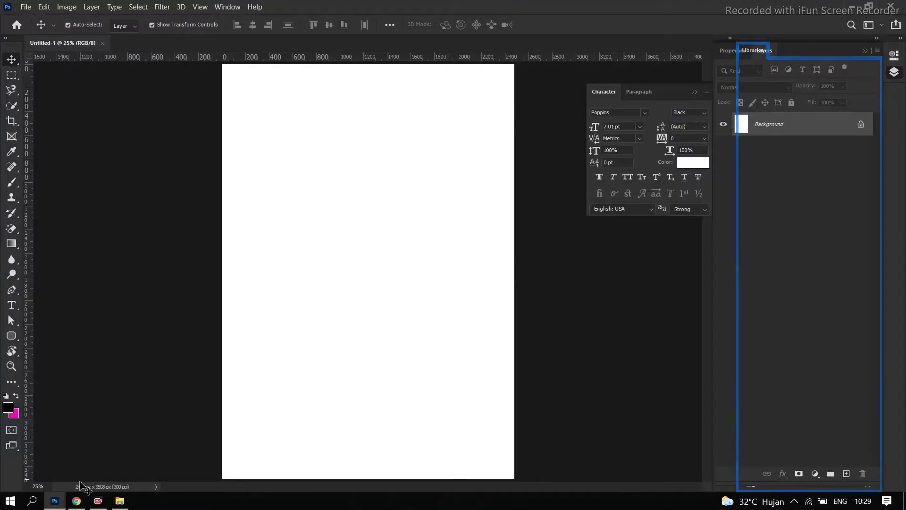
left_click(119, 500)
left_click_drag(142, 156, 290, 209)
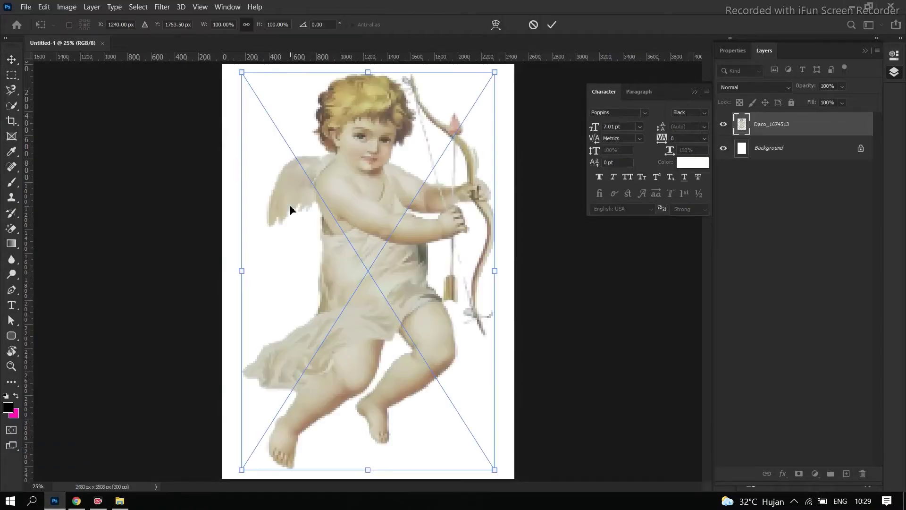
left_click_drag(494, 72, 461, 124)
key("Return")
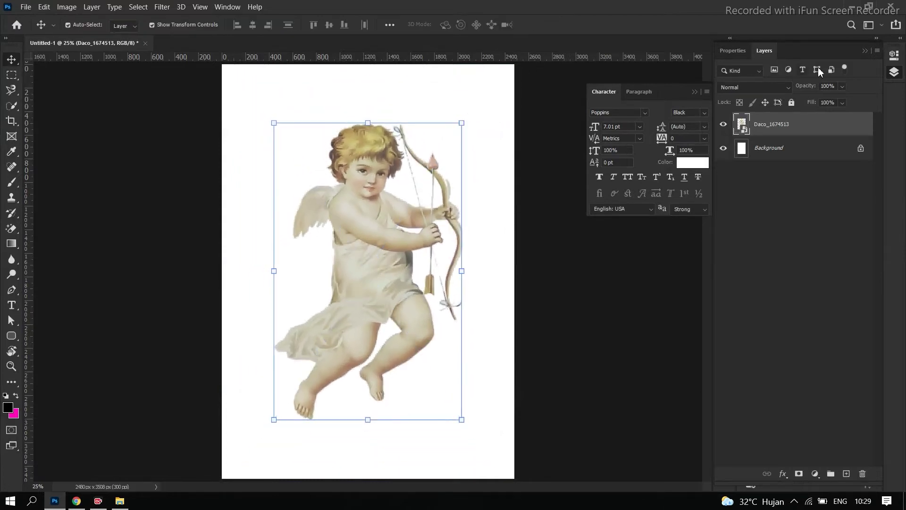
Add a black (#000000) Solid Color fill layer directly above the Background layer, behind the cupid.
left_click(802, 149)
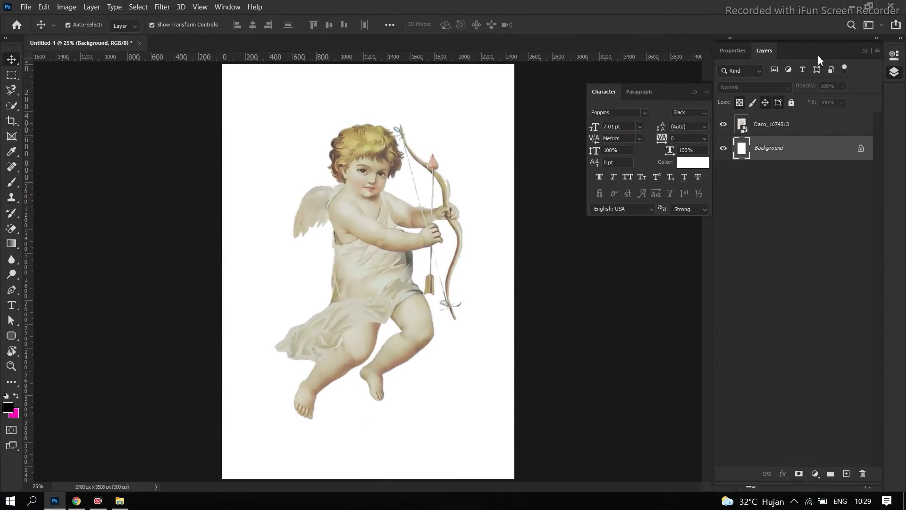
left_click_drag(846, 53, 691, 46)
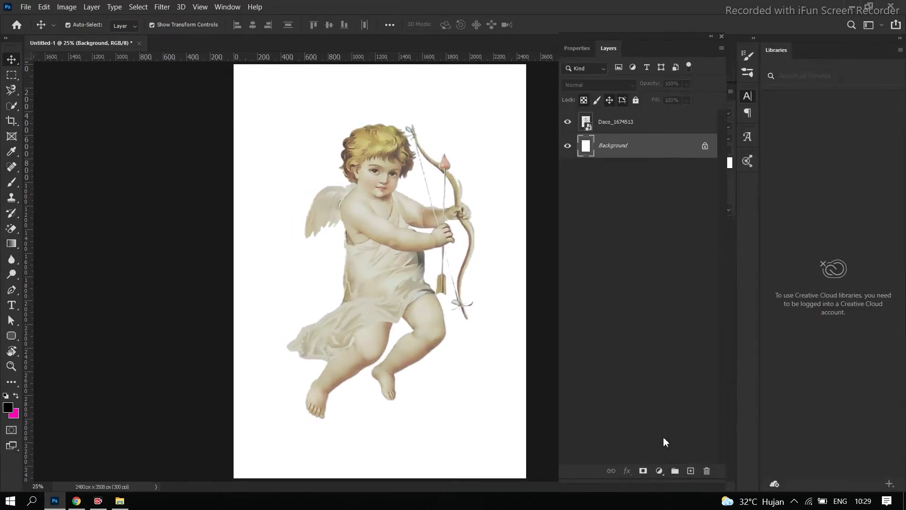
left_click(659, 470)
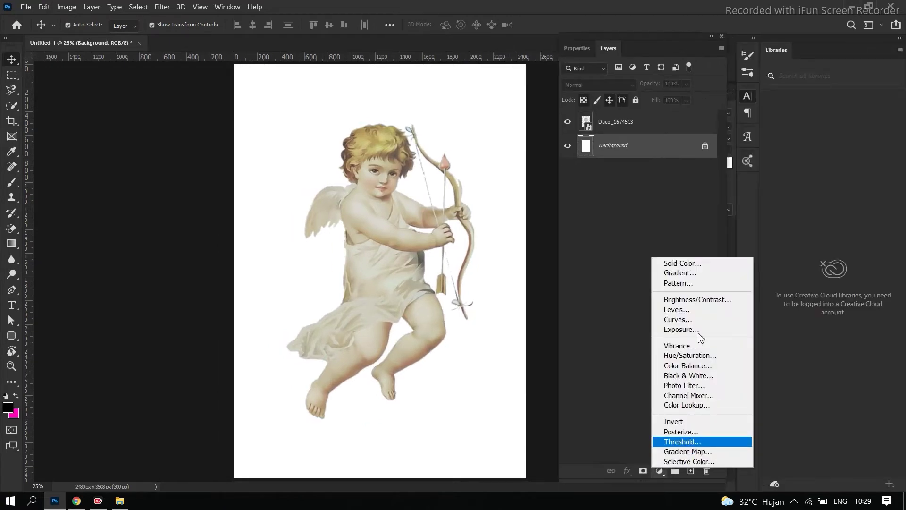
left_click(687, 267)
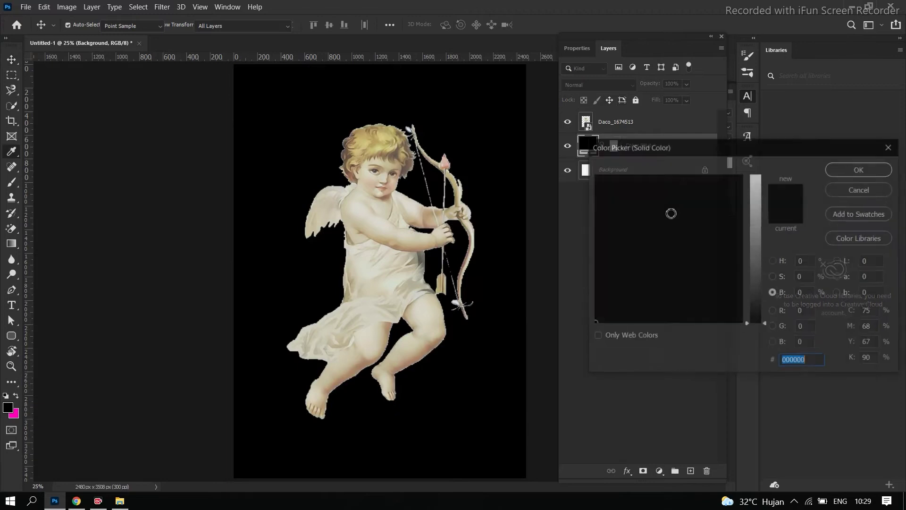
left_click(852, 175)
Apply HDR Toning to the flattened cupid artwork with Detail at +300% and both Vibrance and Saturation at +100%.
left_click(662, 123)
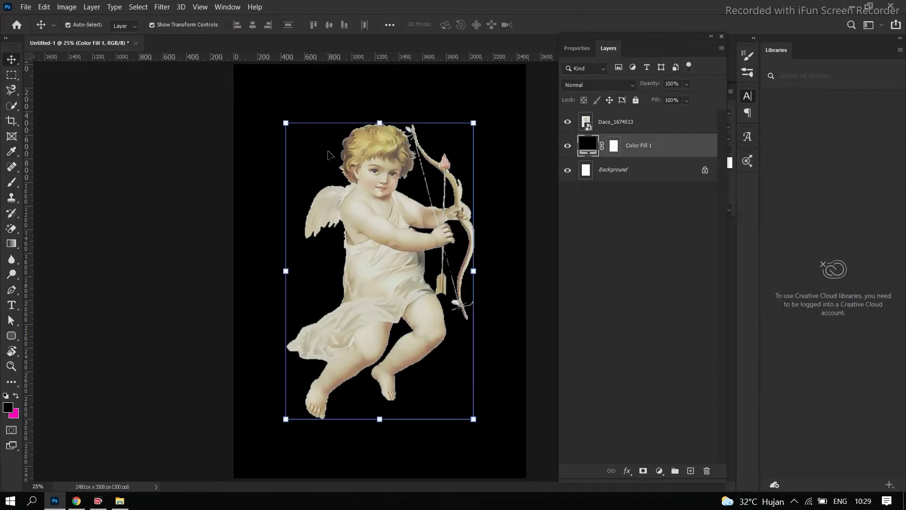
left_click(156, 8)
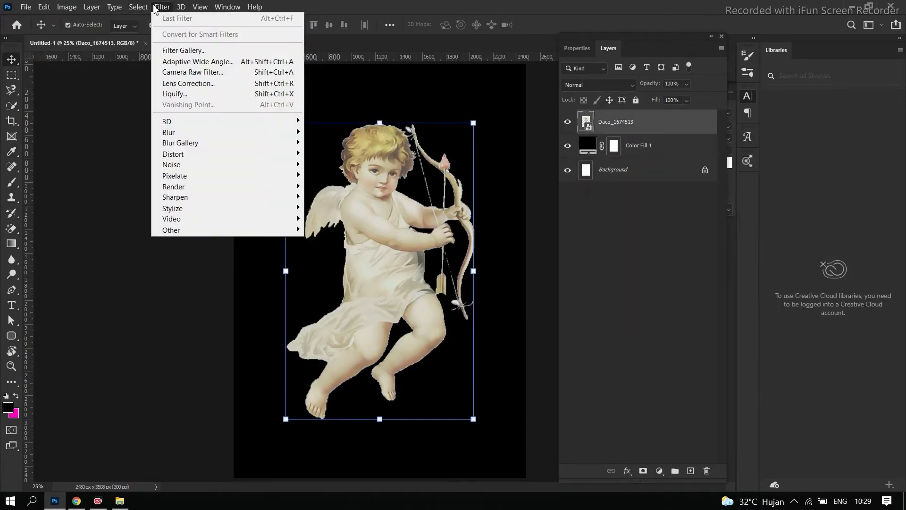
mouse_move(67, 8)
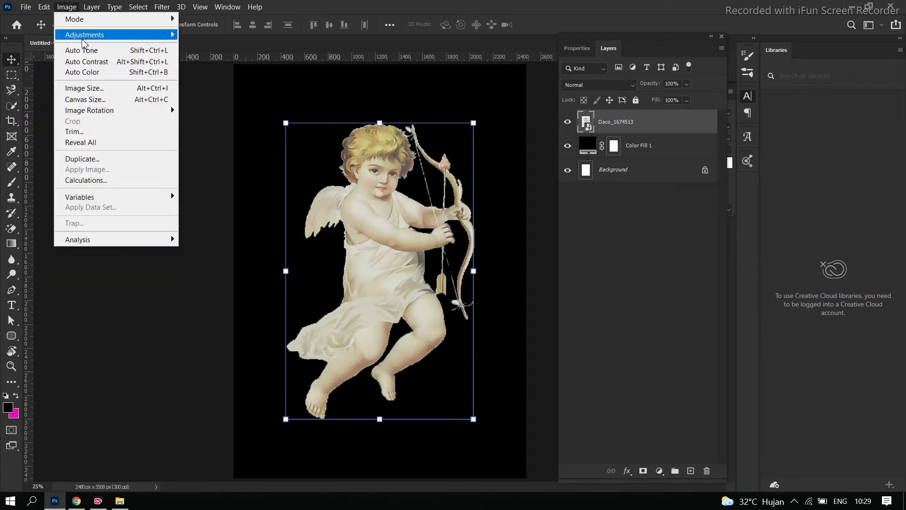
mouse_move(83, 38)
left_click(231, 238)
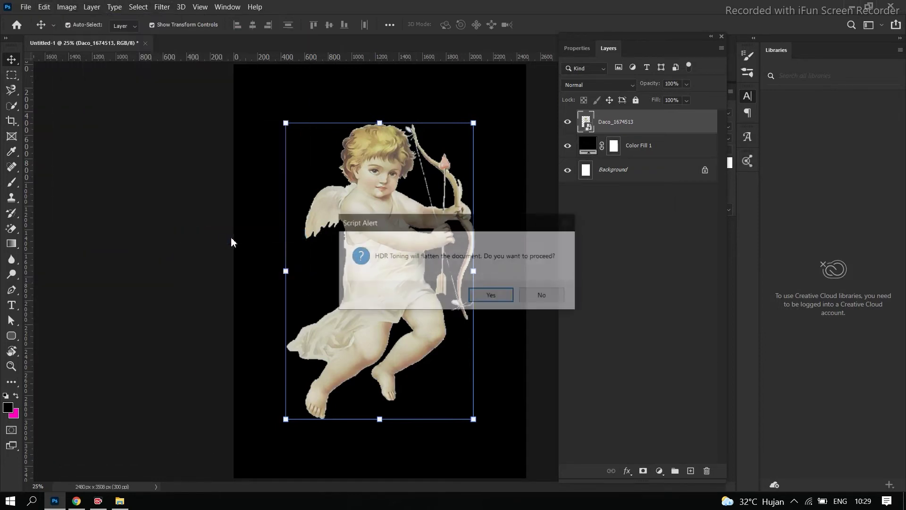
left_click(496, 295)
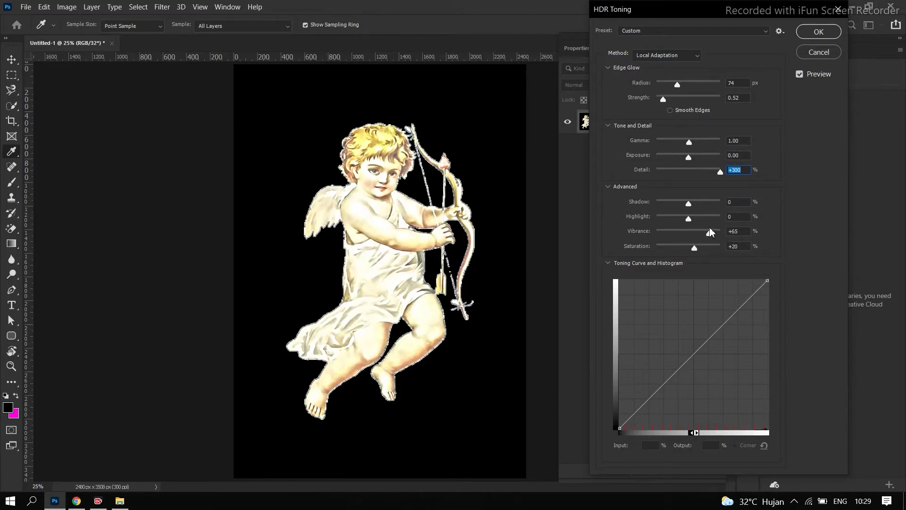
left_click_drag(724, 230, 766, 235)
left_click_drag(695, 250, 727, 243)
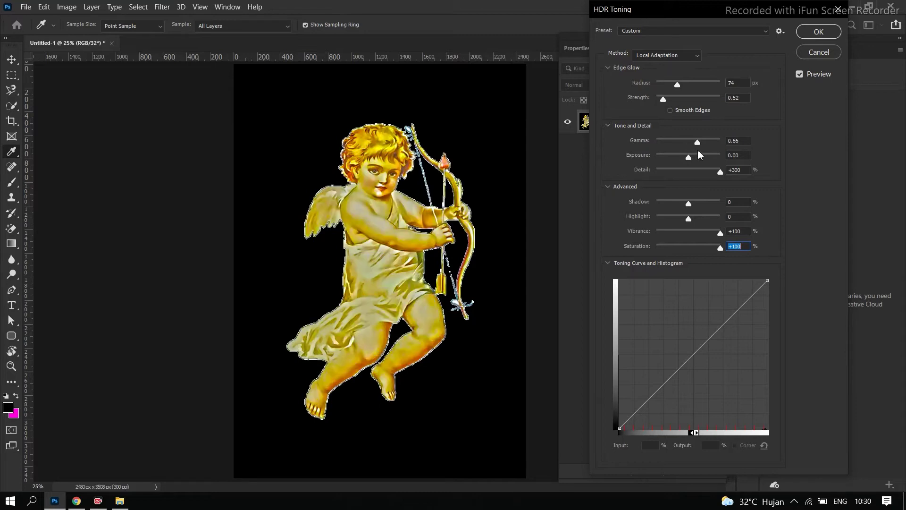
left_click(816, 33)
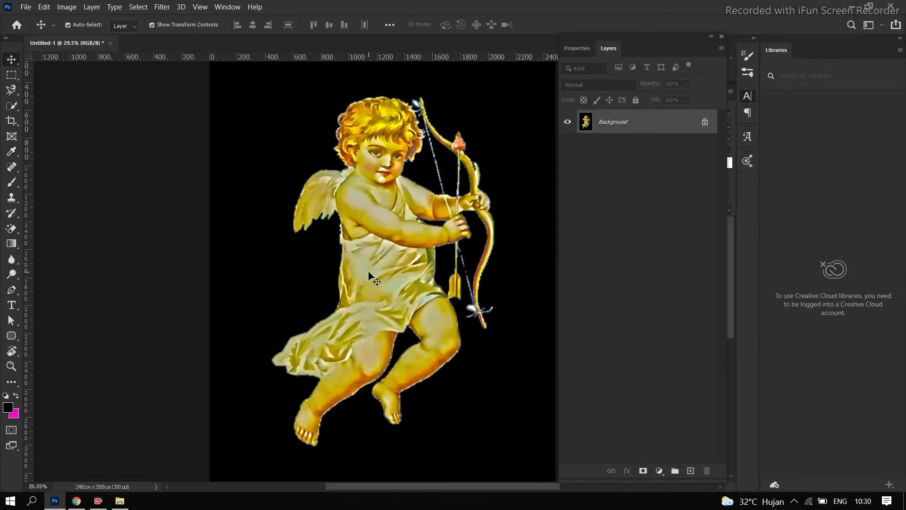
scroll(448, 291, "up", 2)
scroll(448, 290, "down", 1)
left_click_drag(370, 311, 370, 311)
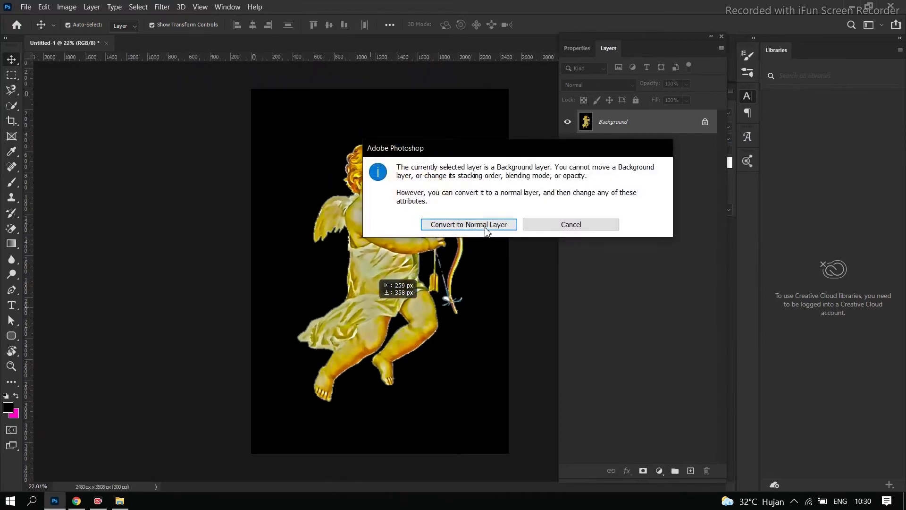
left_click(461, 222)
key("ctrl+z")
key("ctrl+z")
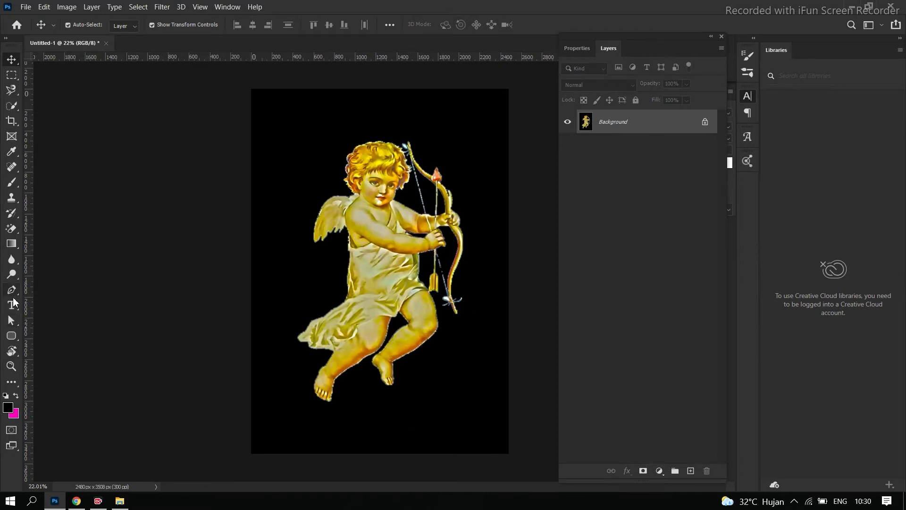
Erase the black background around the cupid and inside the gaps near the bow, arms and hair with the Magic Eraser.
right_click(13, 230)
left_click(57, 249)
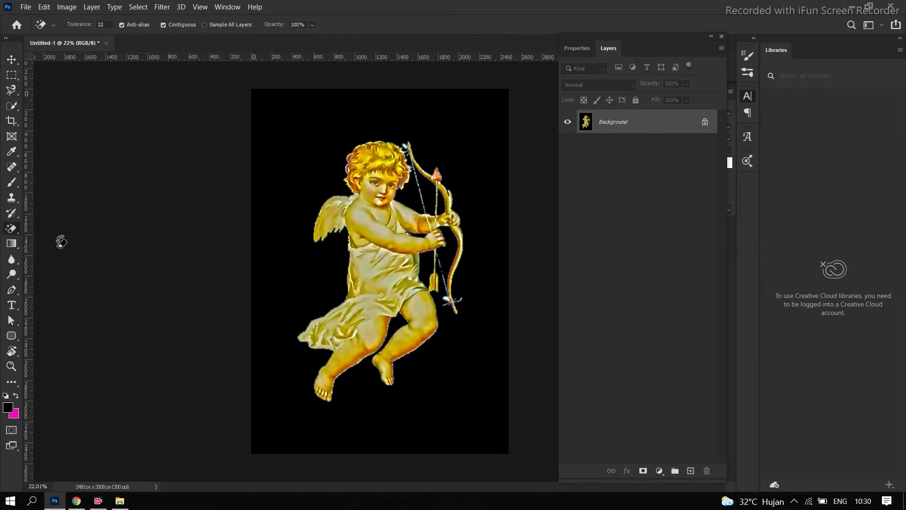
left_click(269, 116)
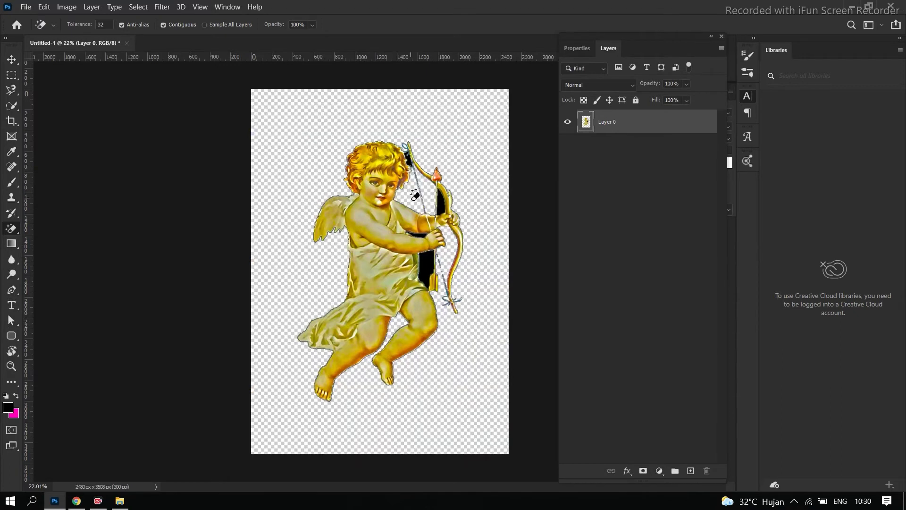
scroll(425, 202, "up", 4)
left_click(469, 193)
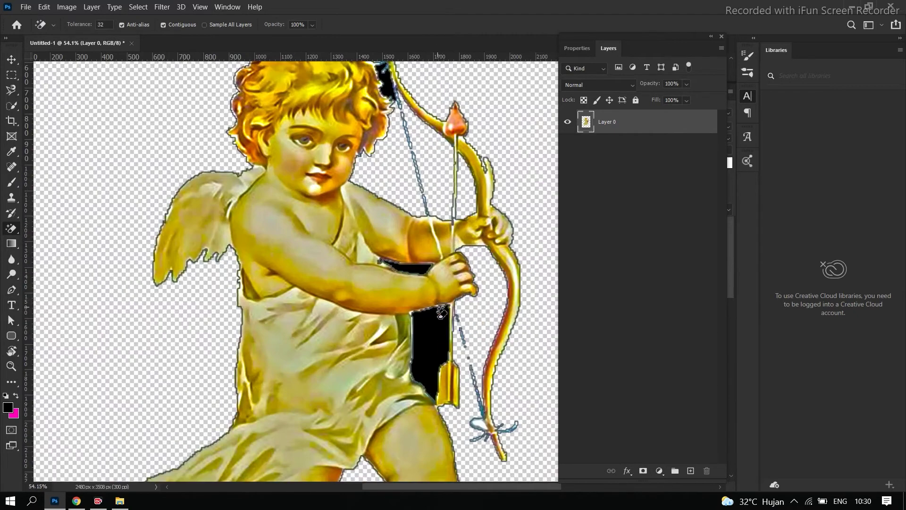
left_click(433, 332)
left_click(419, 273)
scroll(439, 275, "down", 2)
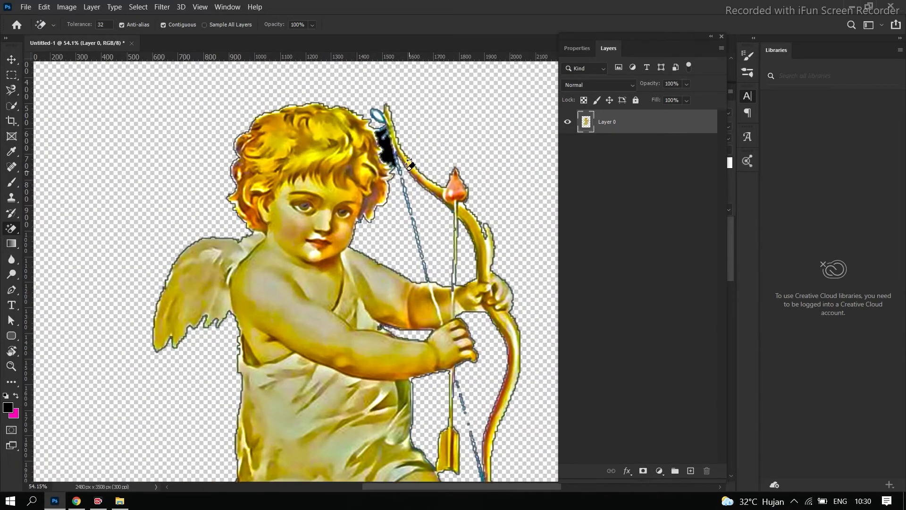
scroll(438, 275, "down", 2)
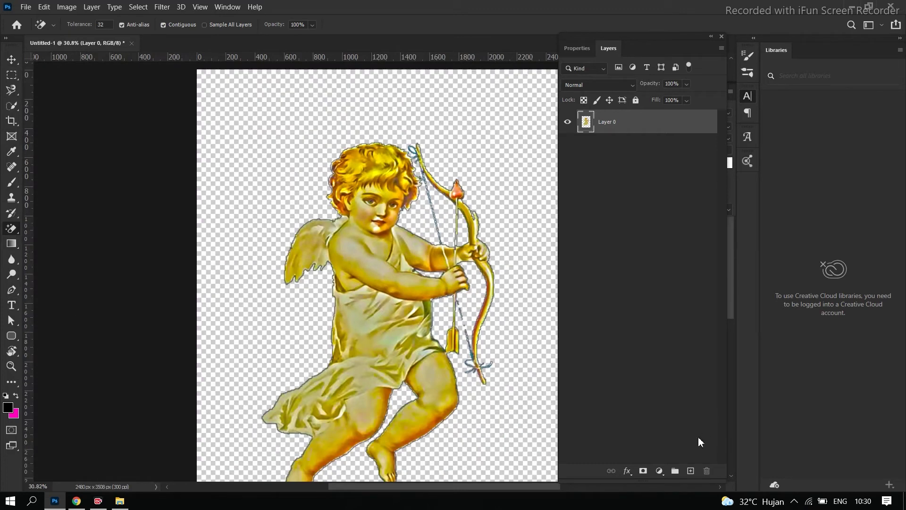
Create a layer beneath the cut-out cupid and make it a black Solid Color fill.
left_click(690, 470)
left_click_drag(661, 129, 651, 167)
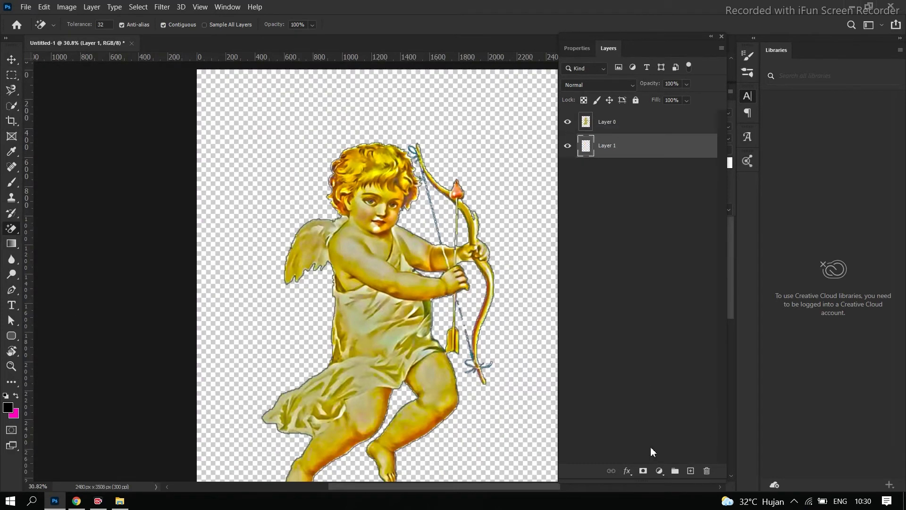
left_click(660, 470)
left_click(679, 266)
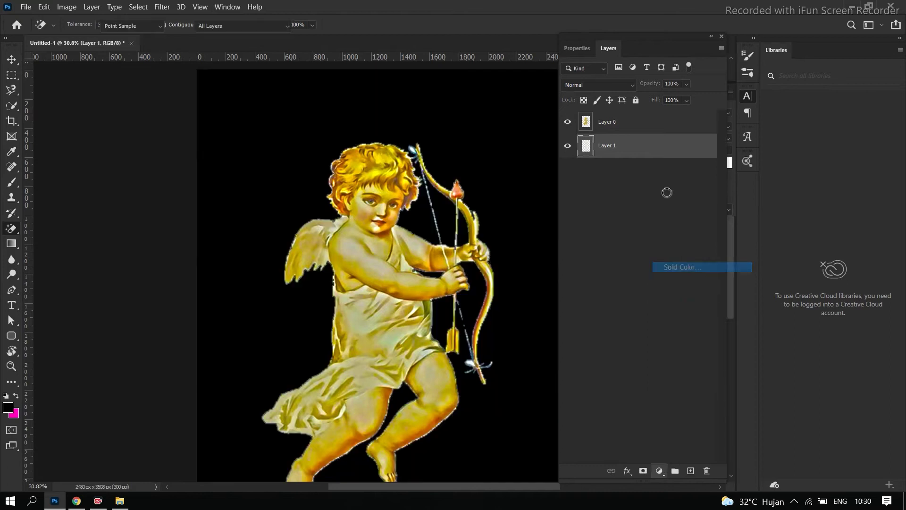
left_click(847, 174)
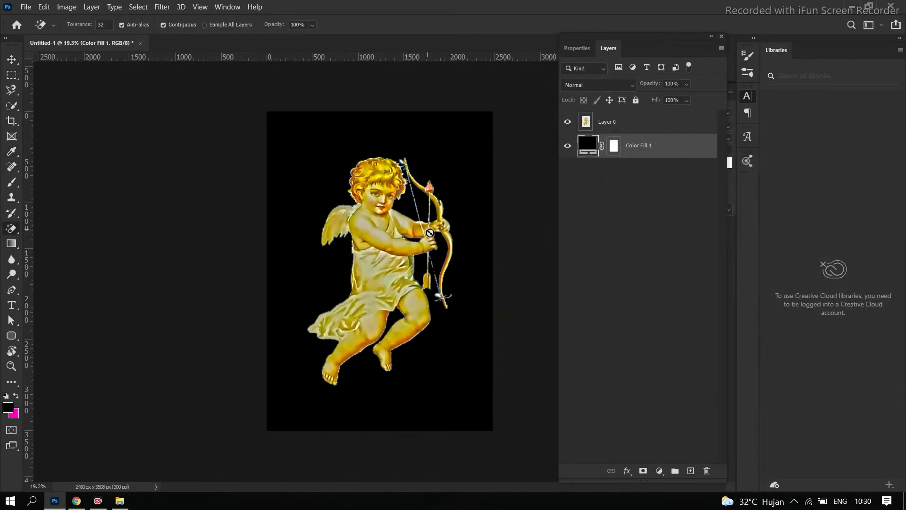
Scale the cupid layer down slightly around its centre.
left_click(621, 130)
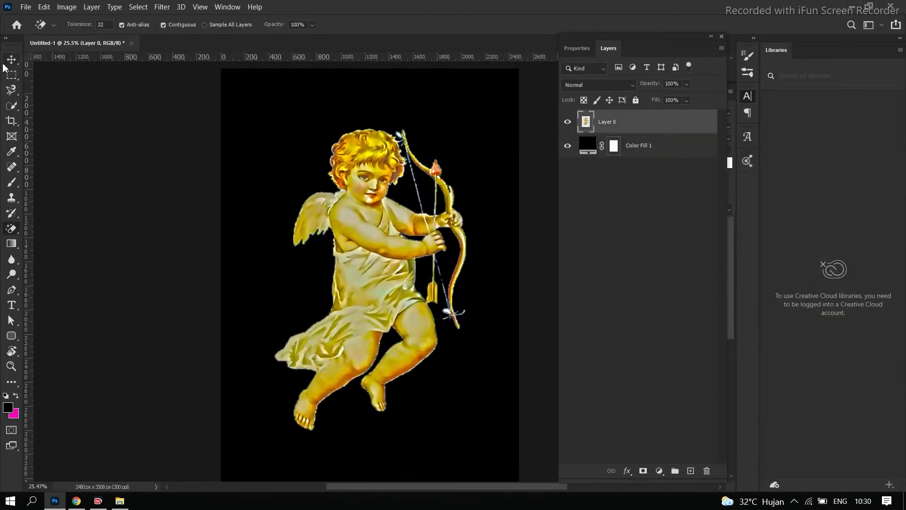
left_click(11, 59)
left_click_drag(465, 128, 446, 158)
key("Return")
Add the text "HOLY HELL" above the cupid in white Morganite Black at 72 pt.
left_click(11, 304)
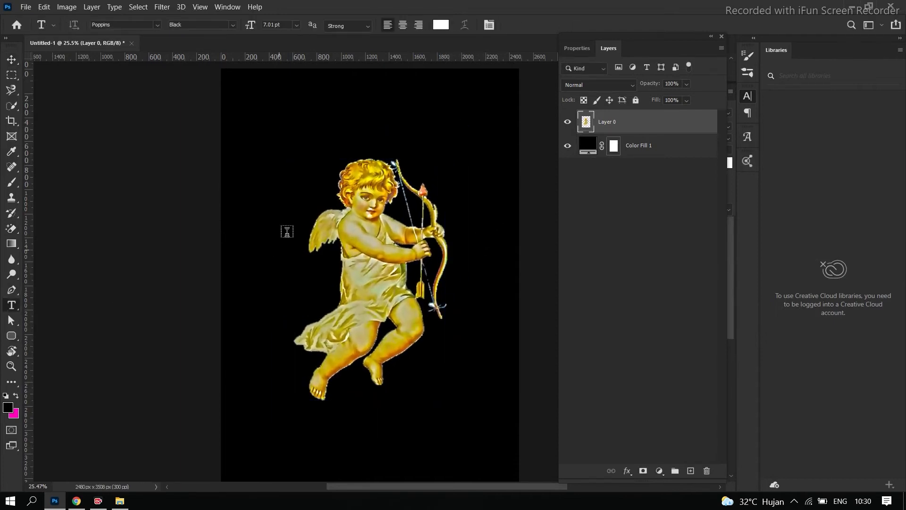
left_click(280, 117)
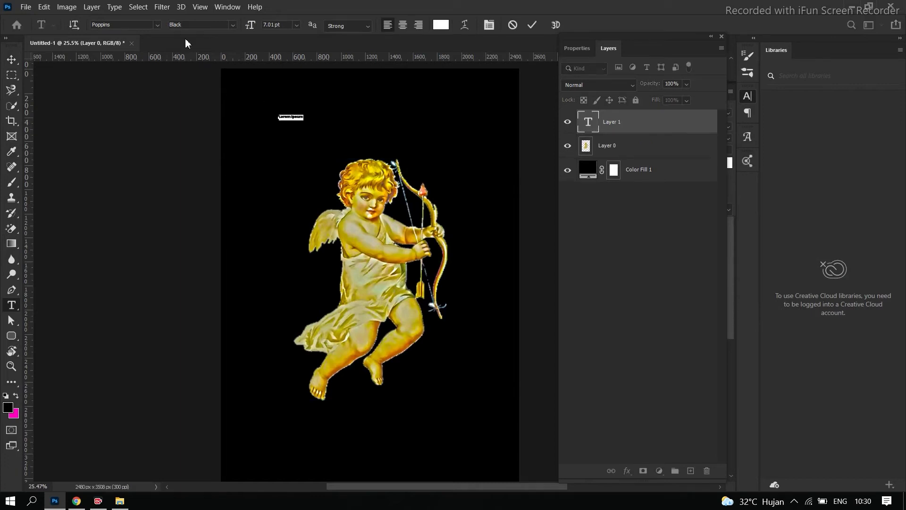
left_click(159, 25)
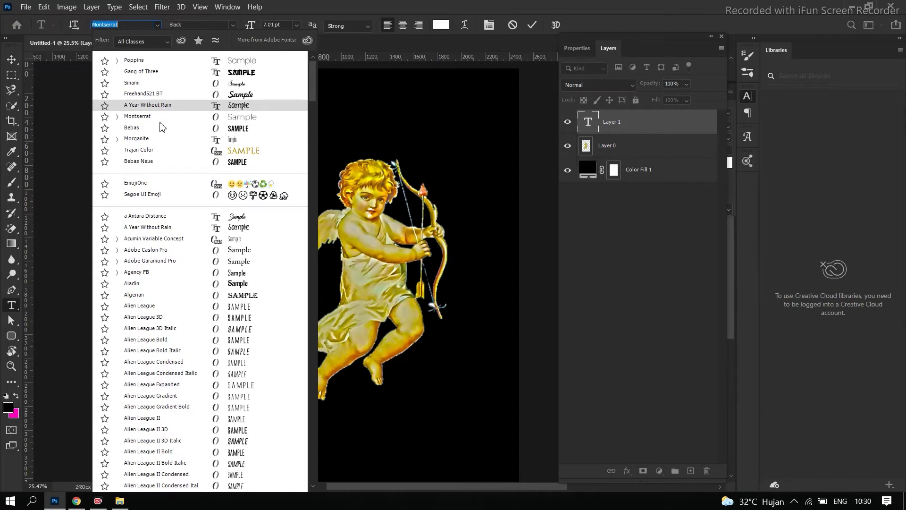
left_click(155, 138)
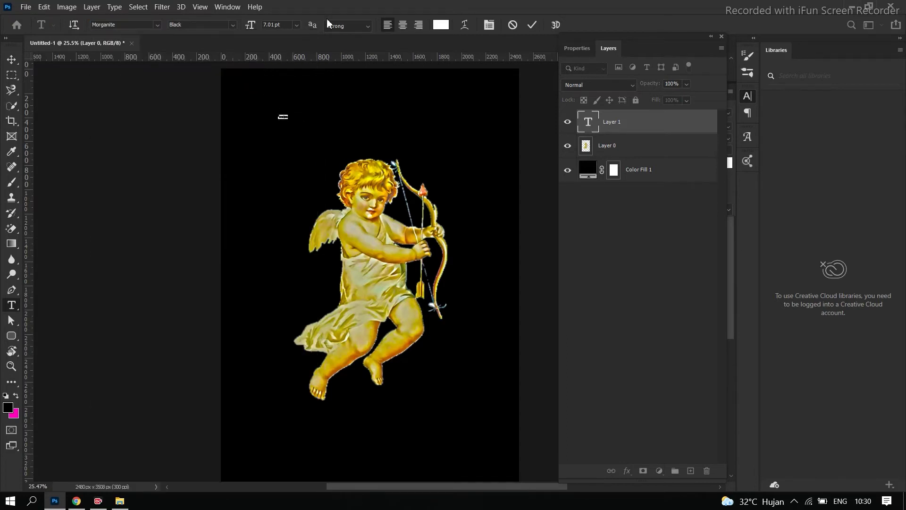
left_click(296, 25)
left_click(282, 190)
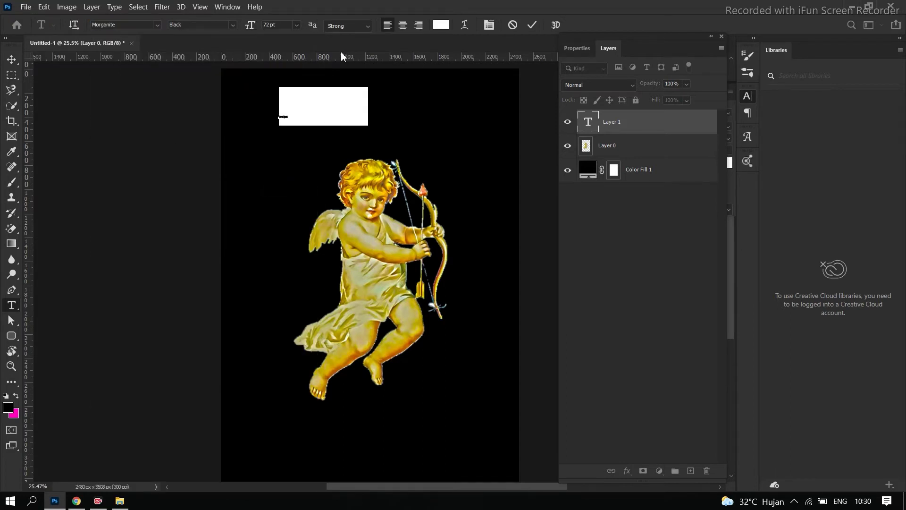
type("HOLU")
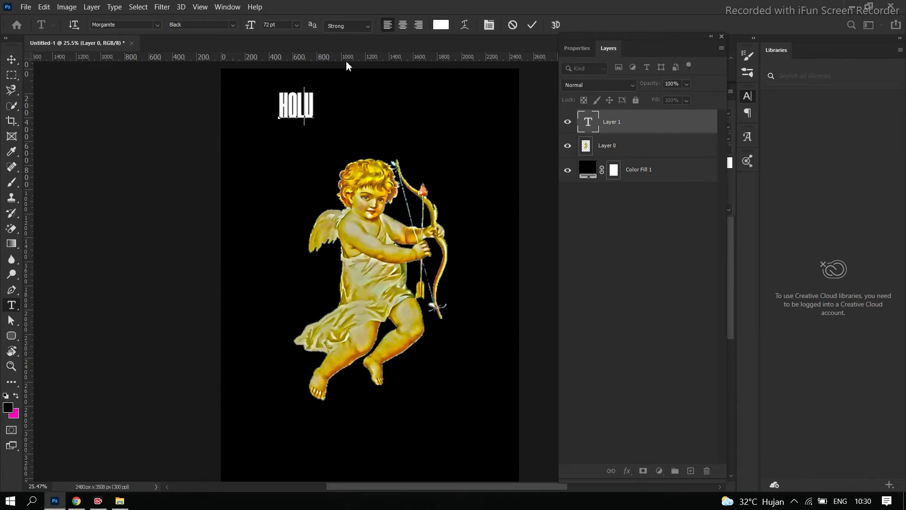
key("BackSpace")
type("Y HELL")
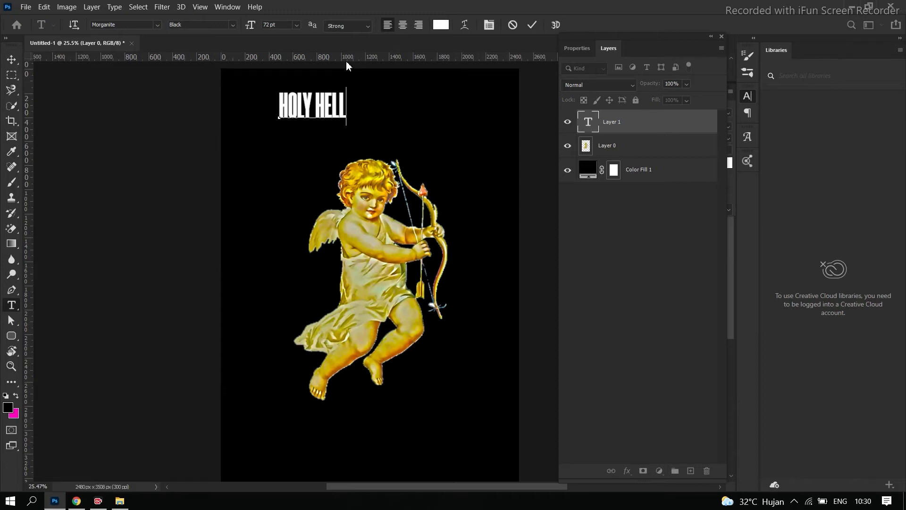
left_click(11, 59)
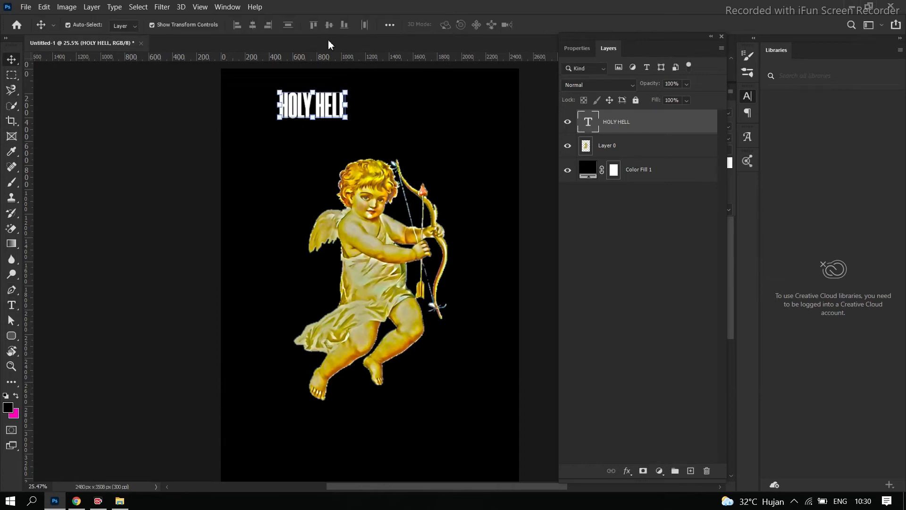
Centre the HOLY HELL text horizontally relative to the canvas.
left_click(388, 24)
left_click(406, 129)
left_click(394, 139)
left_click(253, 26)
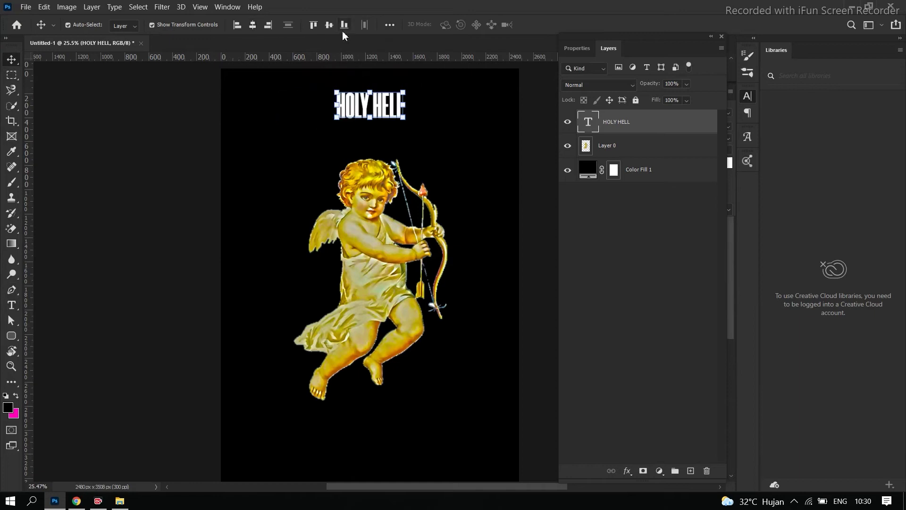
Enlarge the HOLY HELL text to more than twice its size and move it down over the top of the cupid's head.
left_click_drag(407, 120, 447, 150)
left_click_drag(406, 104, 412, 143)
key("Return")
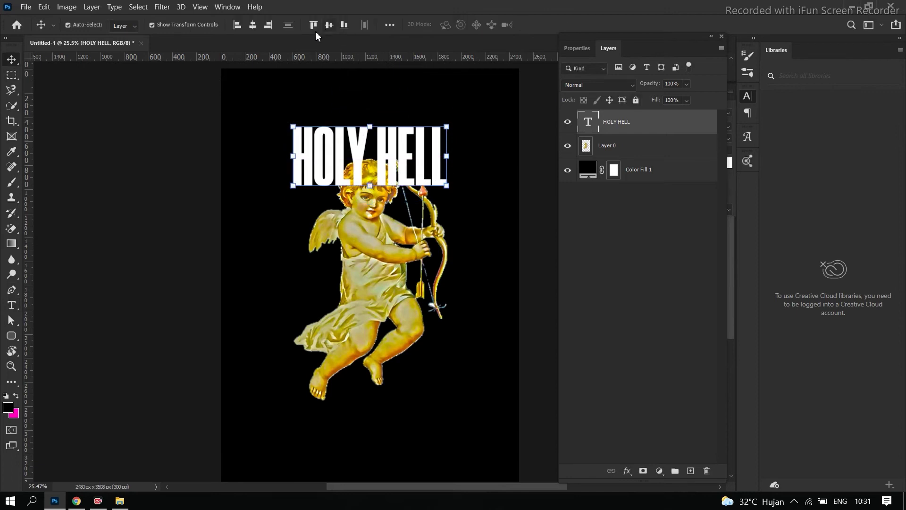
Move the HOLY HELL text layer below the cupid layer so the head overlaps the letters.
left_click_drag(657, 122, 661, 156)
left_click(533, 231)
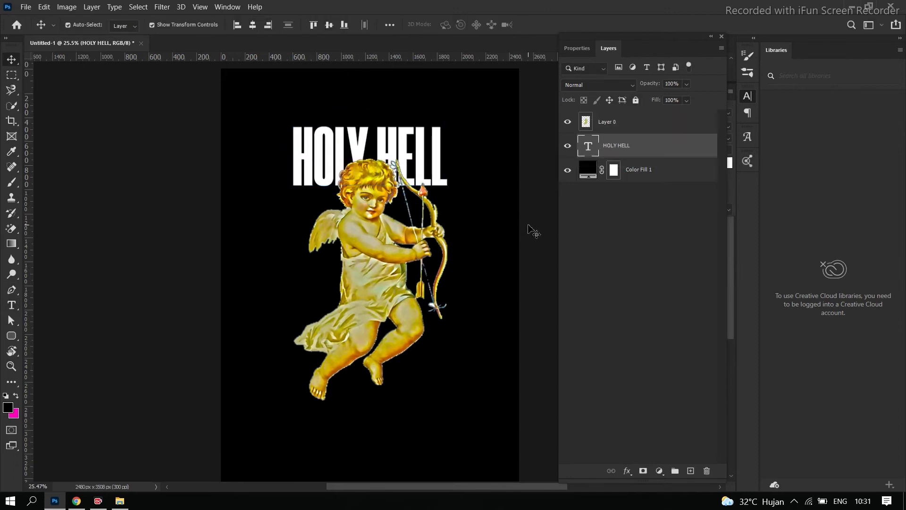
scroll(532, 231, "down", 2)
scroll(387, 307, "up", 2)
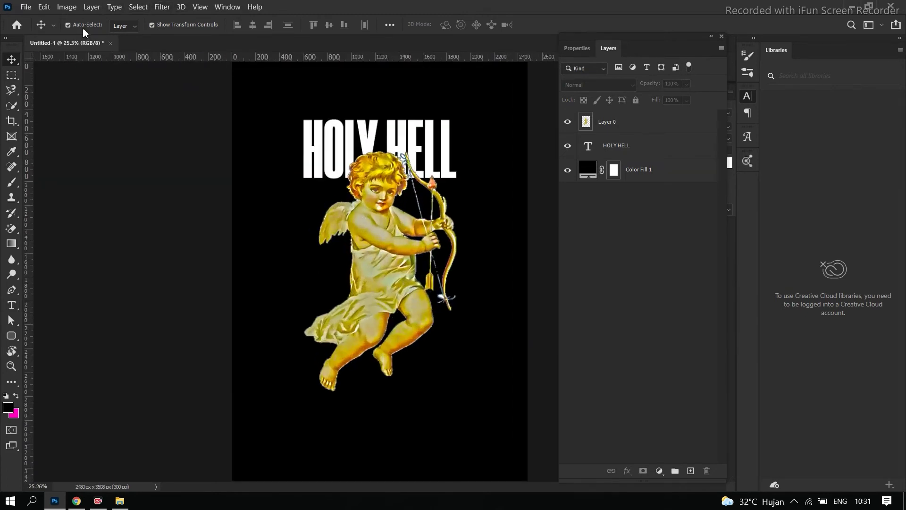
Open the Liquify filter on the HOLY HELL text layer, converting the layer to a smart object.
left_click(679, 155)
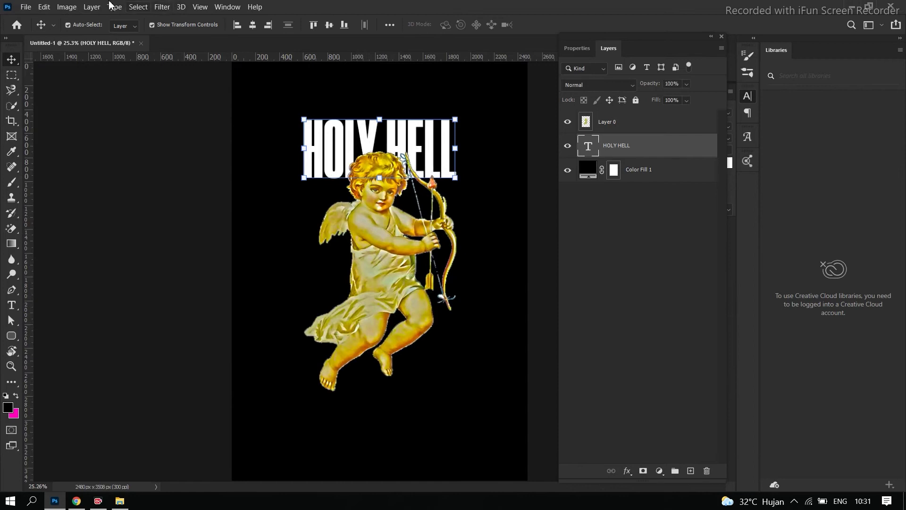
left_click(162, 7)
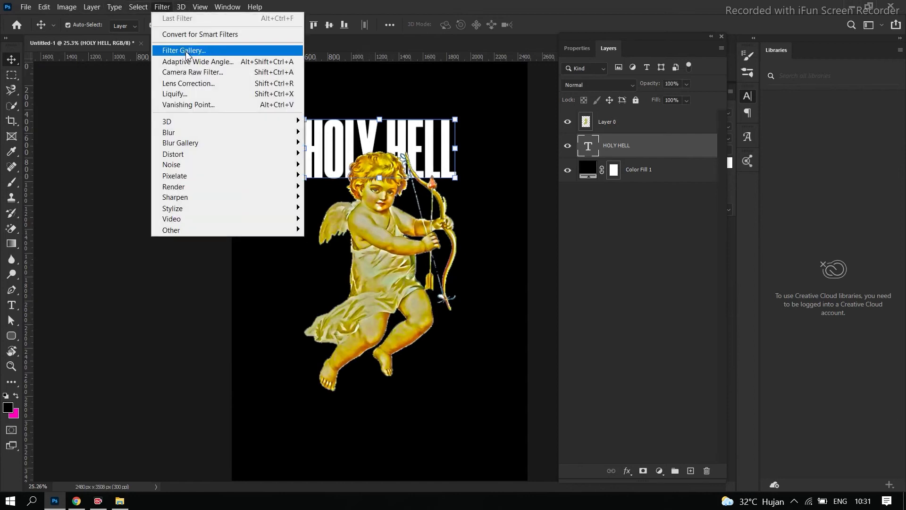
left_click(186, 93)
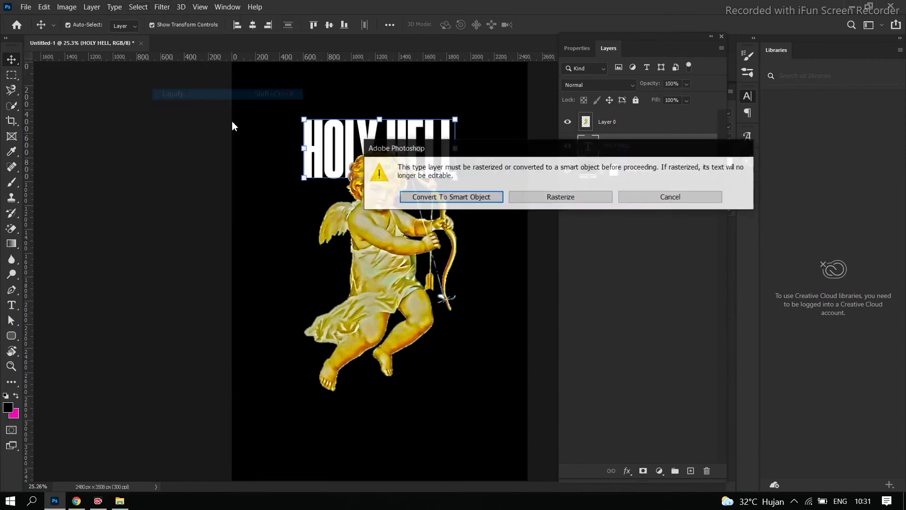
left_click(430, 194)
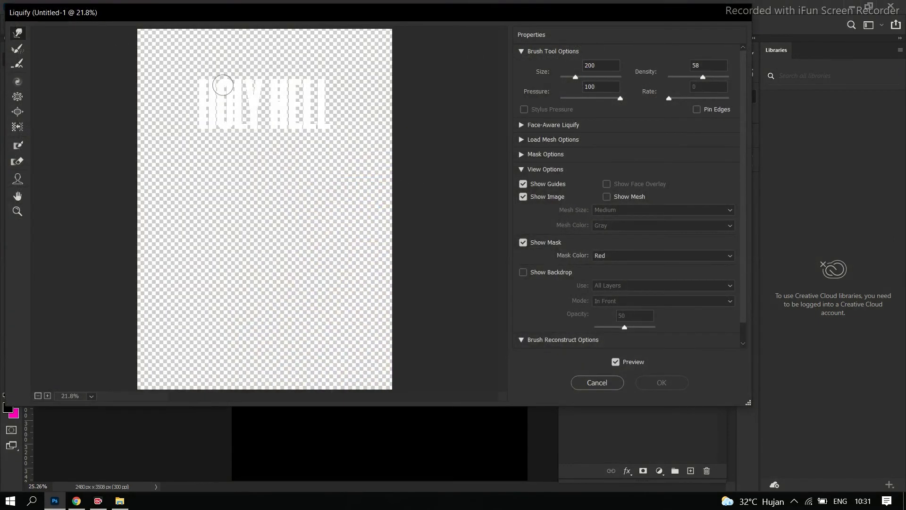
Warp the lower half of the HOLY HELL letters into horizontal waves with the Forward Warp brush and apply the Liquify filter.
scroll(213, 87, "up", 2)
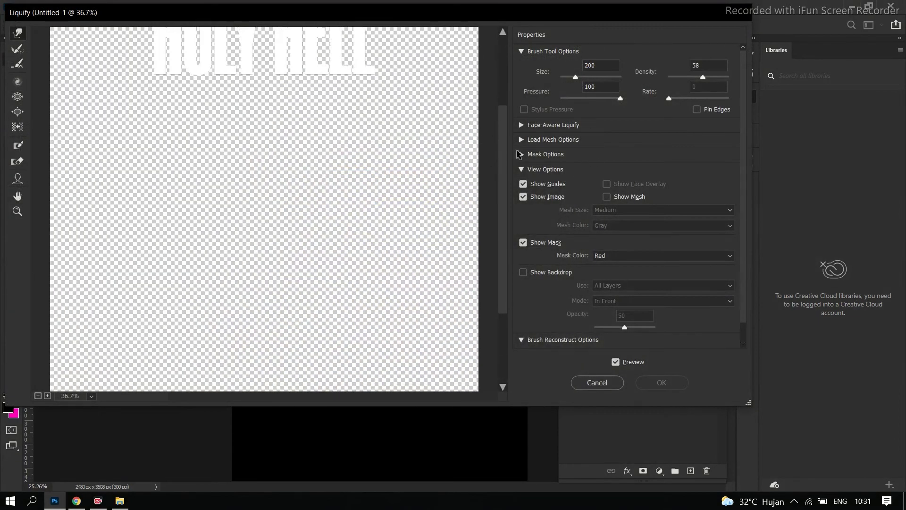
left_click_drag(501, 152, 504, 108)
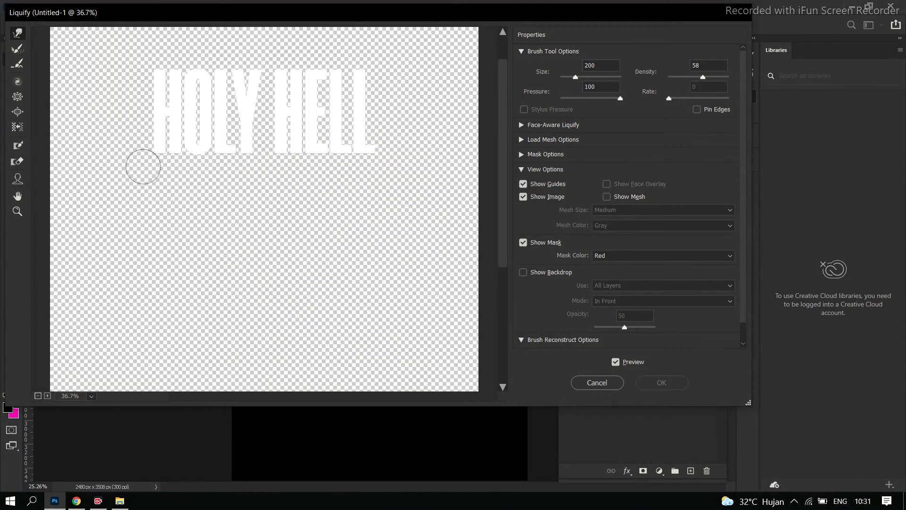
left_click_drag(158, 131, 360, 134)
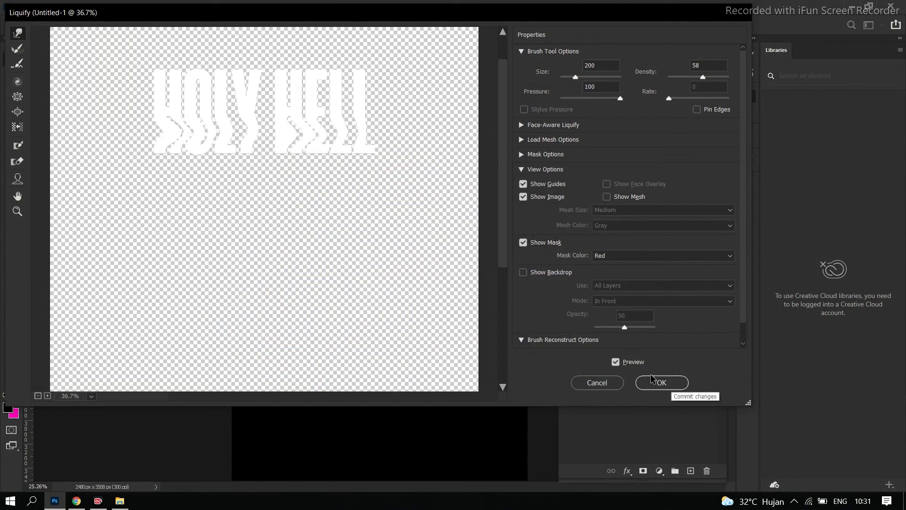
left_click(662, 386)
scroll(444, 283, "down", 3)
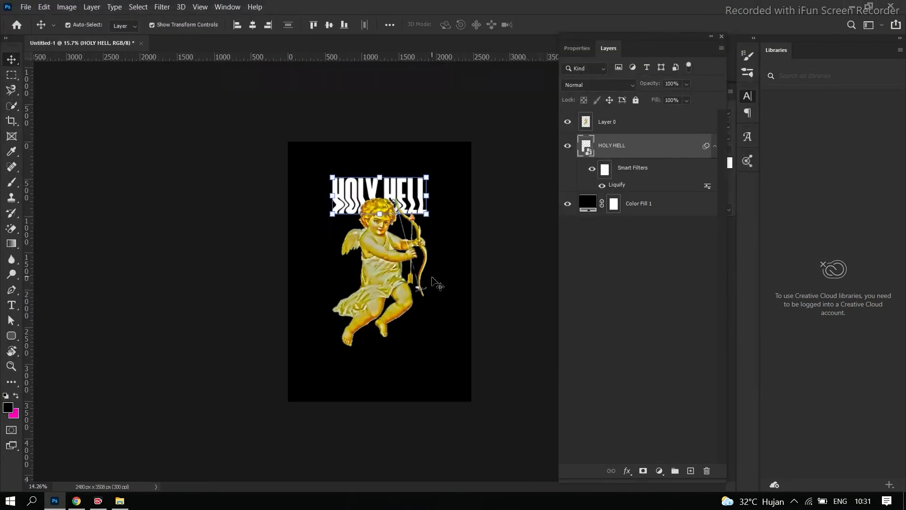
scroll(326, 186, "up", 2)
left_click(41, 73)
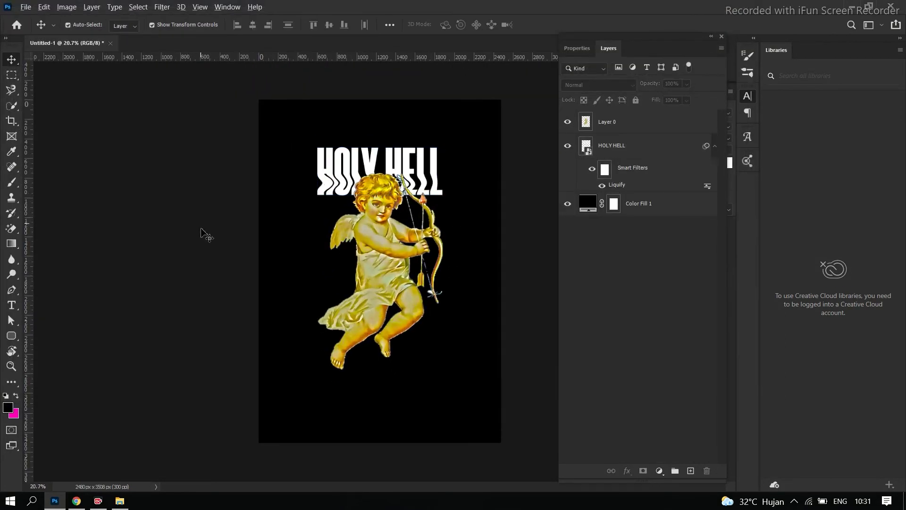
scroll(424, 385, "down", 3)
scroll(407, 332, "up", 4)
scroll(407, 330, "up", 1)
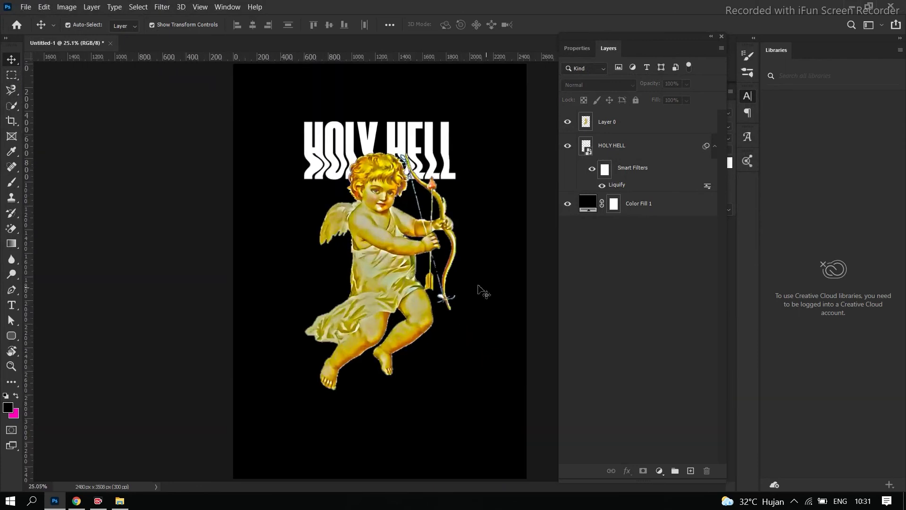
scroll(416, 349, "up", 2)
scroll(422, 364, "down", 4)
scroll(428, 370, "up", 1)
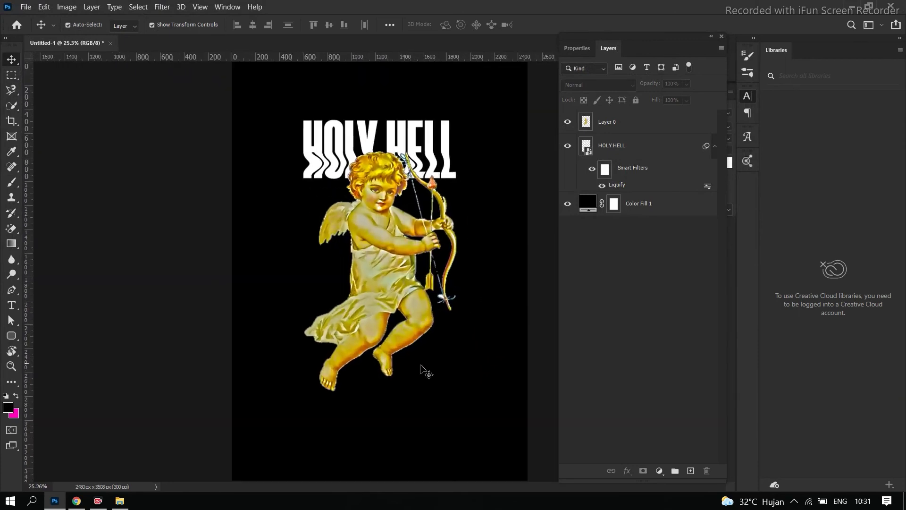
Create a wide paragraph text box with Lorem ipsum placeholder text below the cupid's feet.
left_click(12, 306)
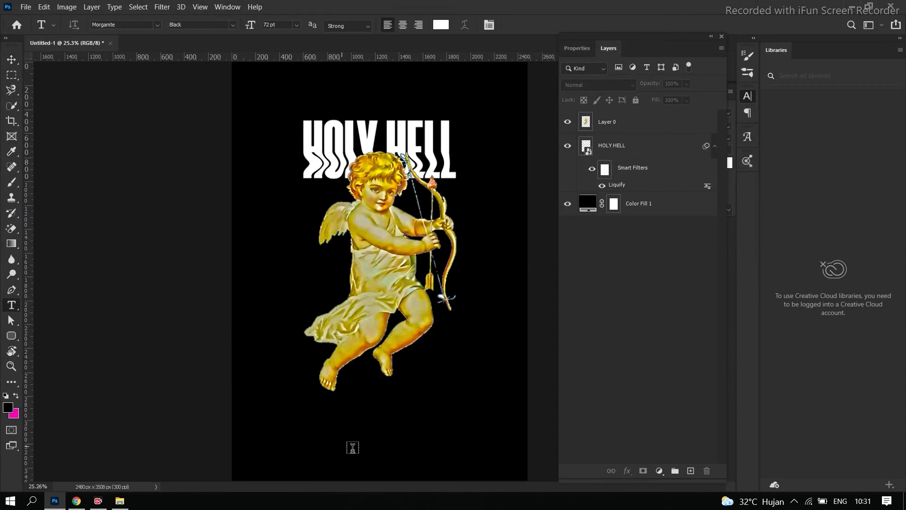
left_click_drag(277, 411, 493, 476)
scroll(471, 360, "down", 2)
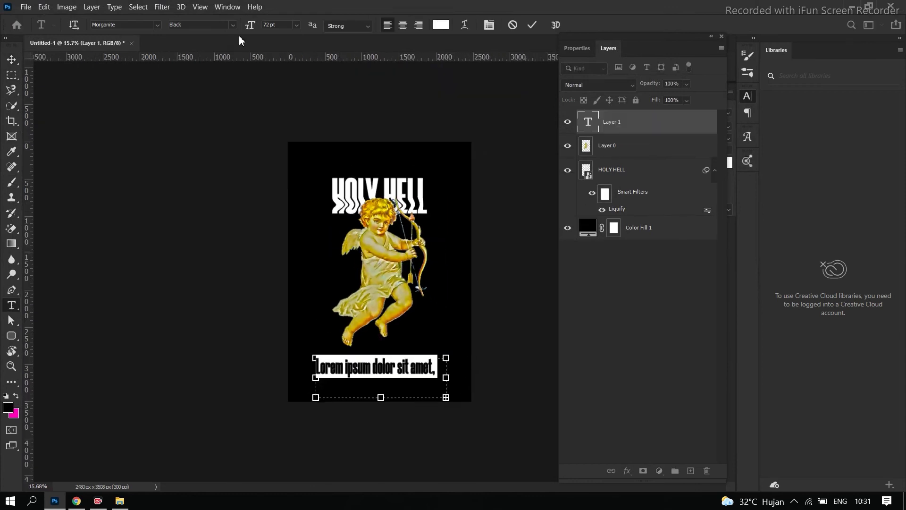
Set the Lorem ipsum paragraph's font size to 24 pt after trying 30 pt and 14 pt.
left_click(297, 25)
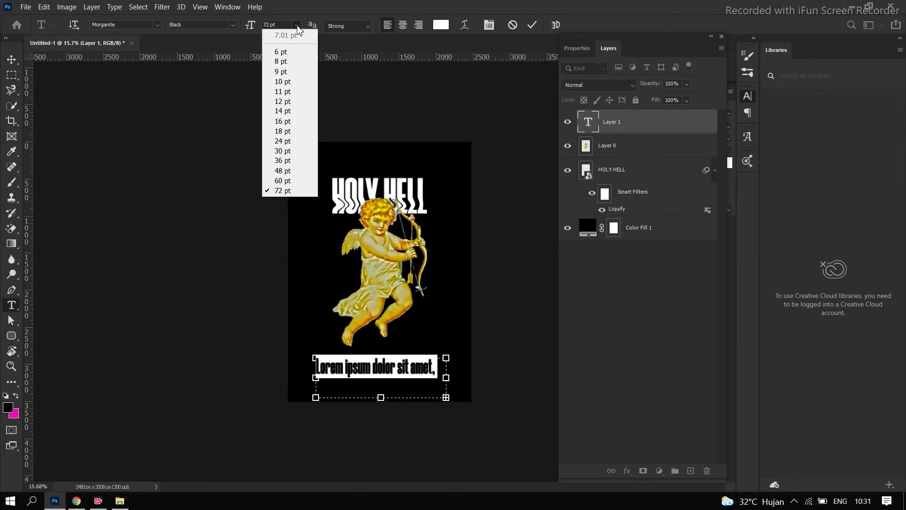
left_click(277, 158)
left_click(297, 27)
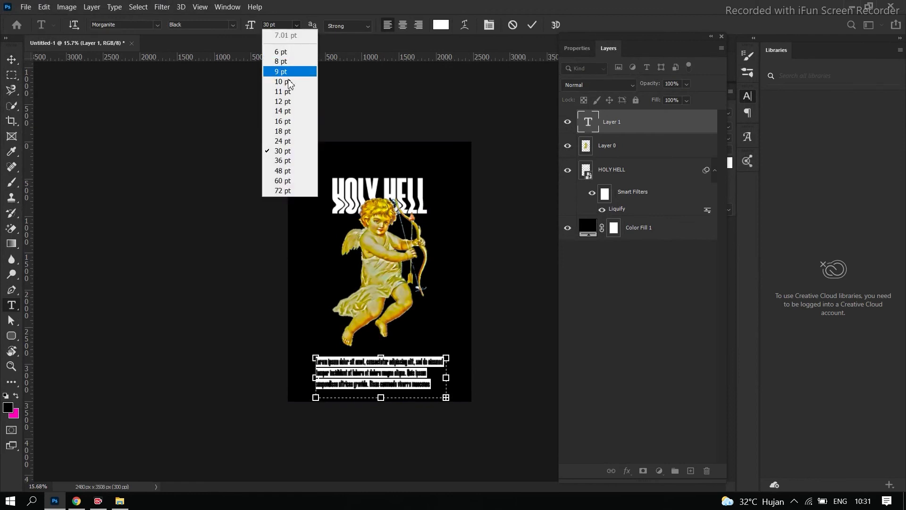
left_click(289, 111)
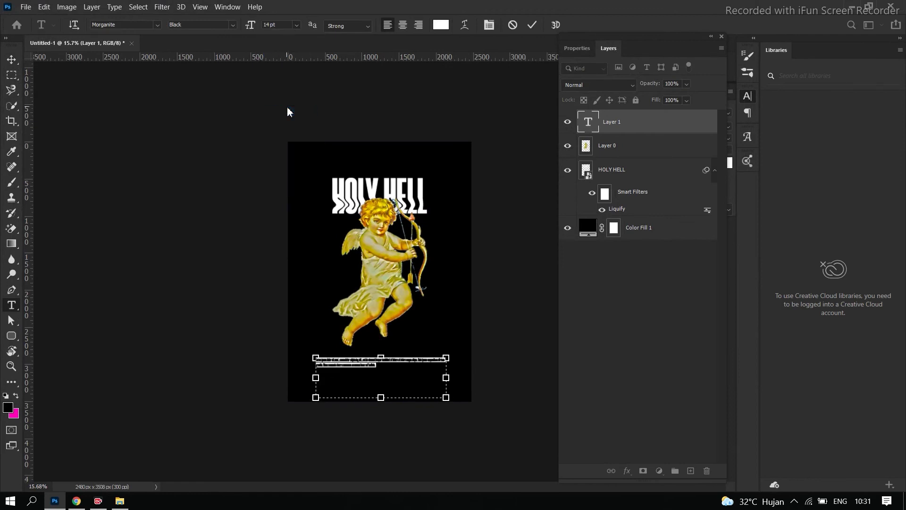
left_click(297, 25)
left_click(289, 140)
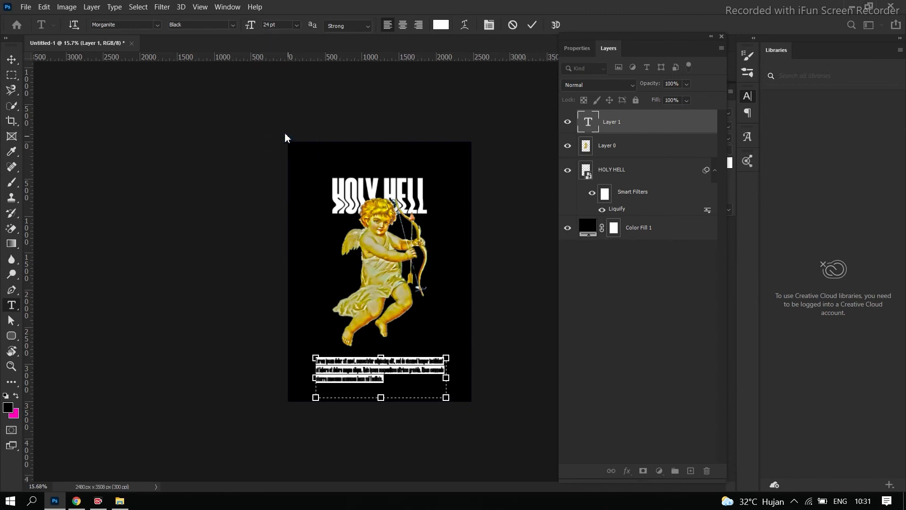
Centre-align the Lorem ipsum paragraph and set its Morganite font style to Light.
left_click(402, 27)
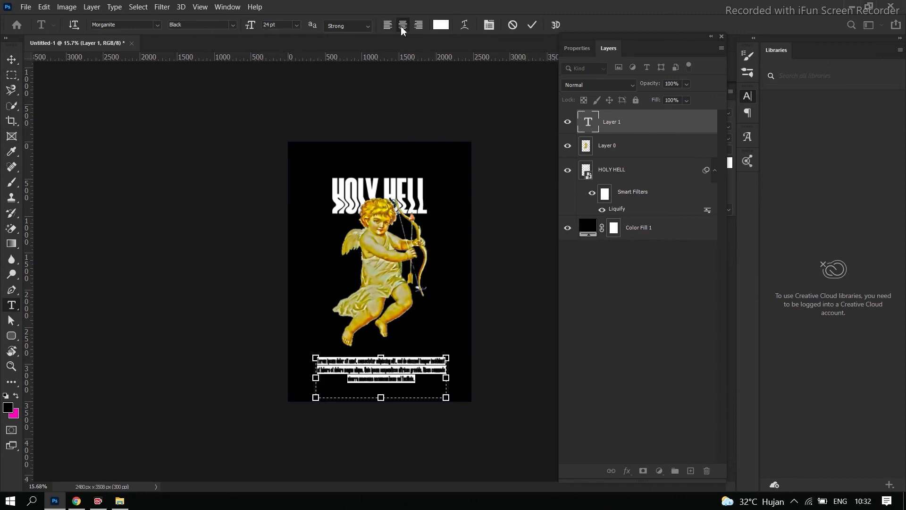
left_click(233, 26)
left_click(217, 74)
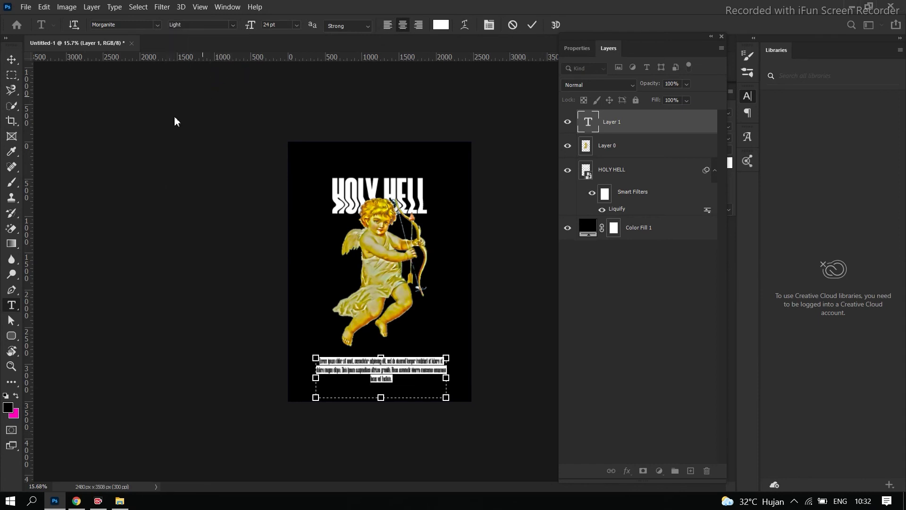
left_click(12, 59)
Move the Lorem ipsum paragraph up so its first lines overlap the cupid's feet.
scroll(377, 365, "up", 3)
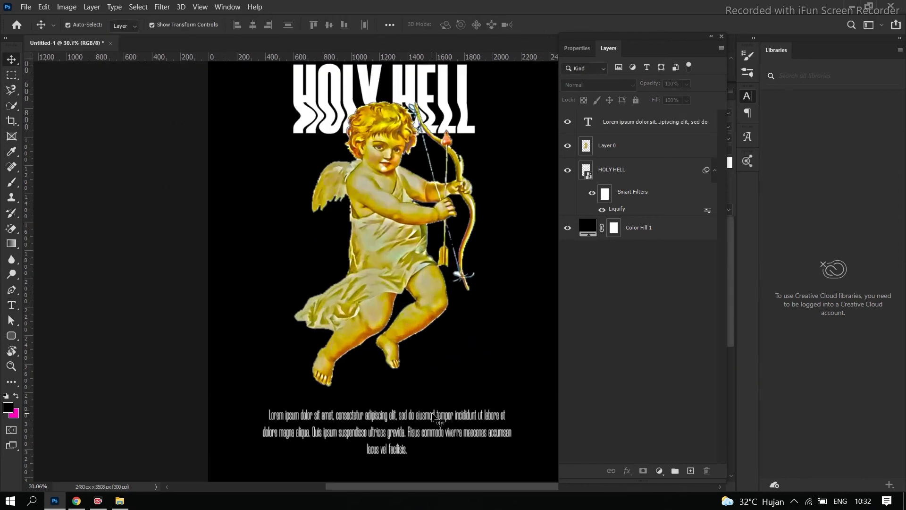
left_click_drag(419, 404, 420, 357)
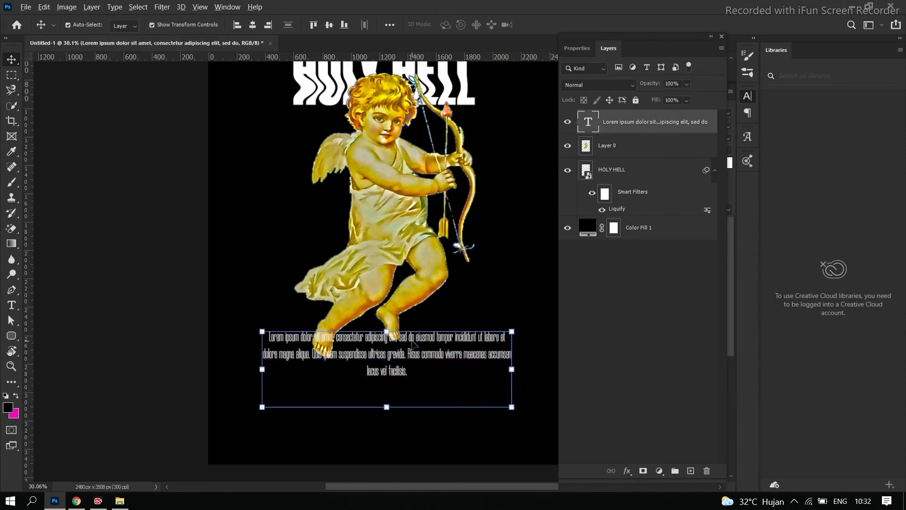
scroll(381, 366, "down", 2)
left_click(547, 340)
scroll(415, 369, "down", 2)
scroll(415, 369, "up", 3)
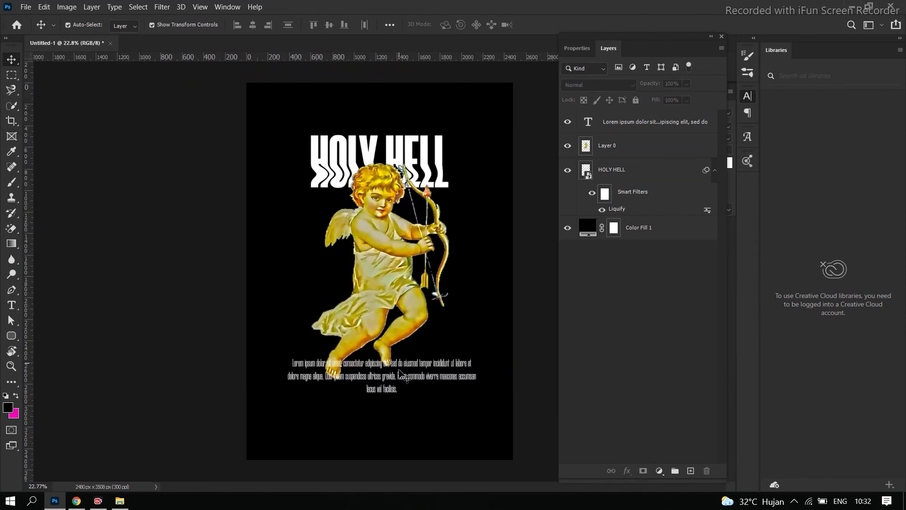
Centre the Lorem ipsum paragraph, the HOLY HELL title and the cupid horizontally on the canvas.
left_click(402, 375)
left_click(254, 27)
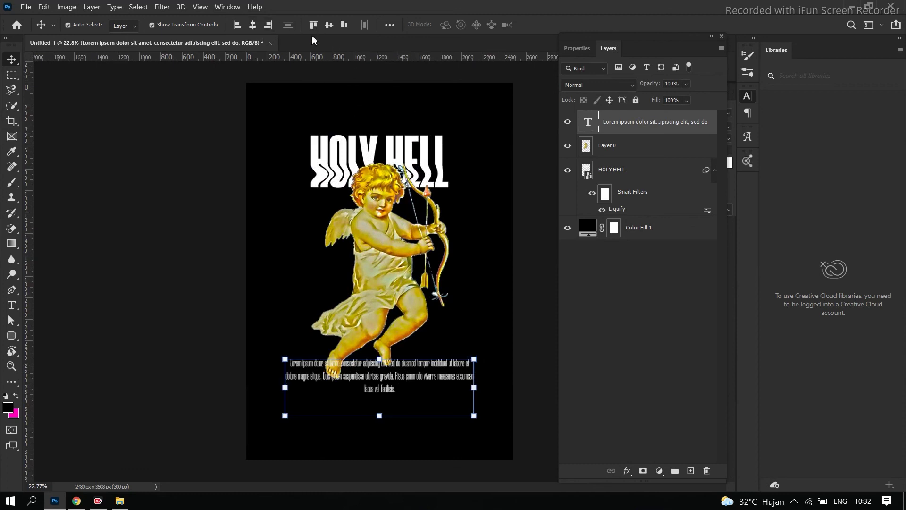
left_click(402, 142)
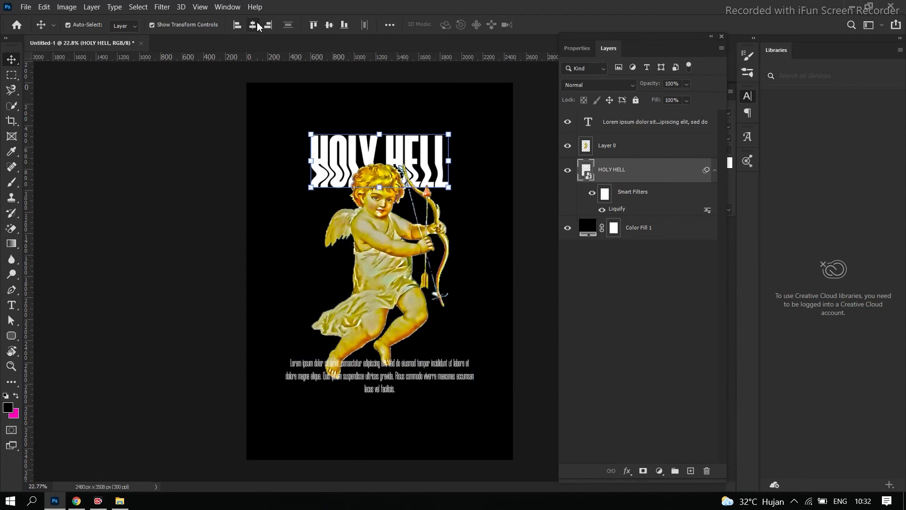
left_click(382, 259)
left_click(250, 26)
left_click(126, 223)
scroll(163, 242, "down", 2)
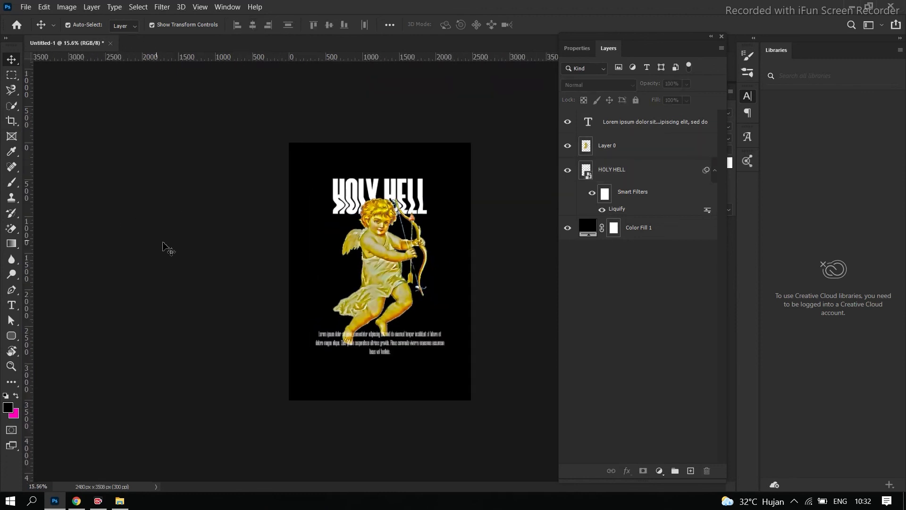
scroll(398, 338, "up", 4)
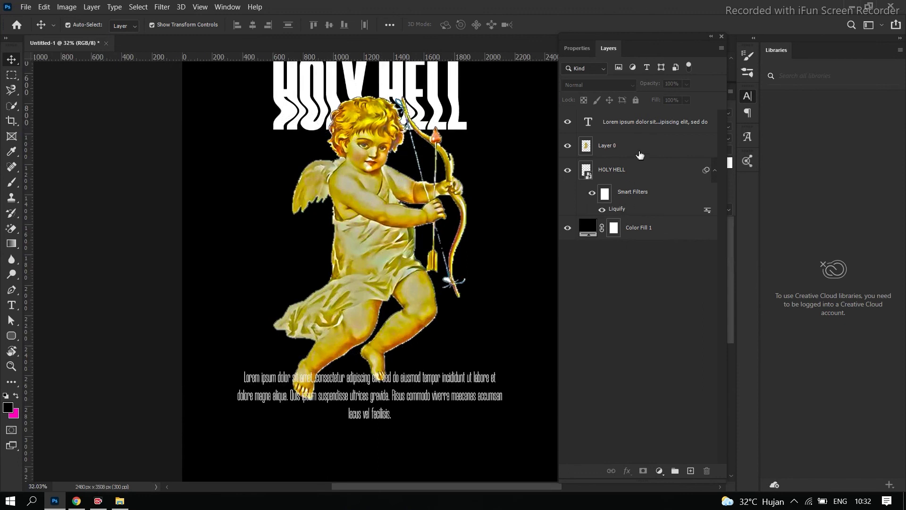
scroll(351, 274, "down", 3)
scroll(354, 276, "up", 1)
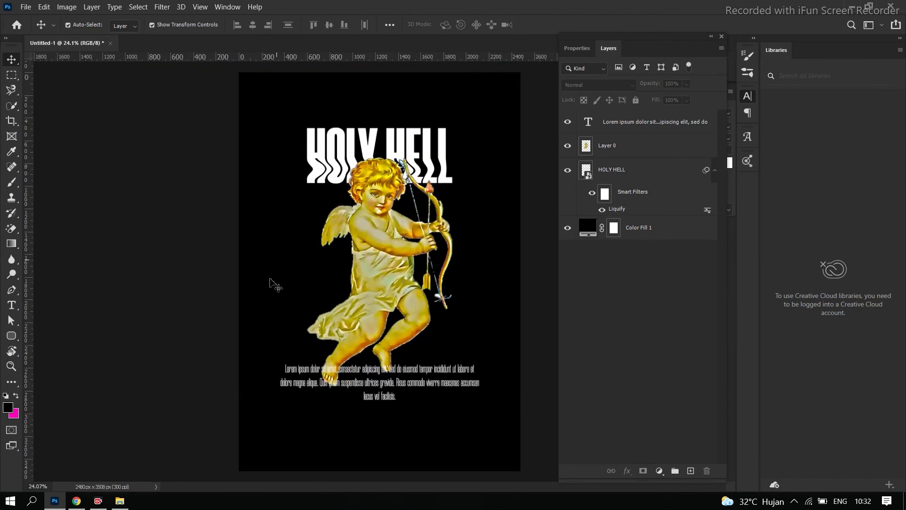